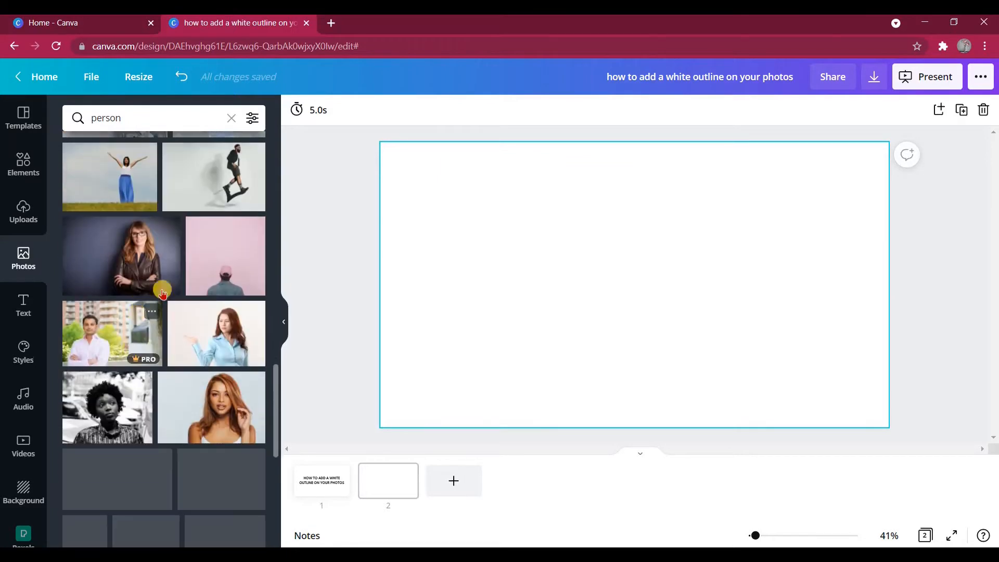
# Add the stock photo of the red-haired woman touching her hair to page 2 and remove its background.
pyautogui.click(204, 263)
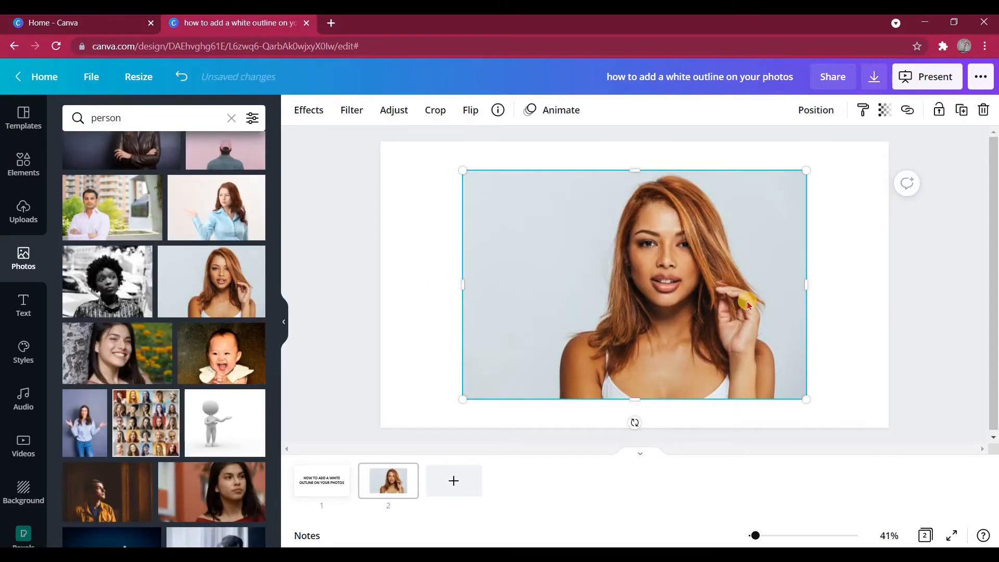
pyautogui.click(307, 116)
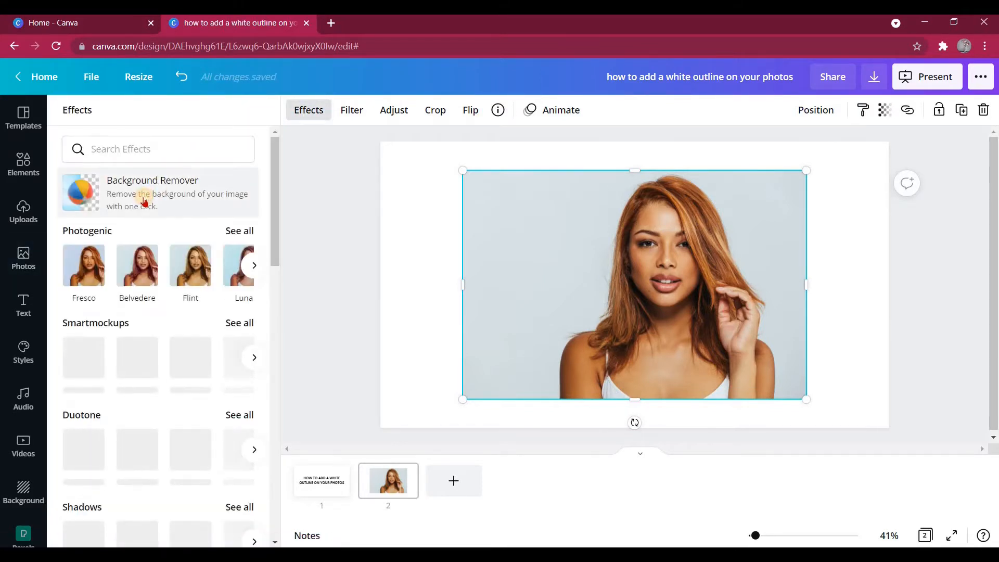
pyautogui.click(145, 201)
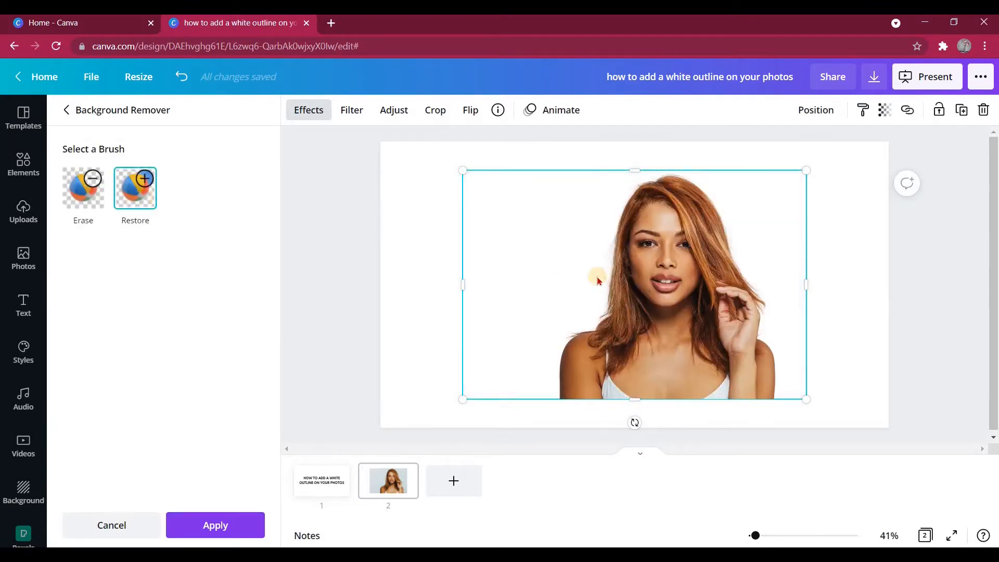
# Move the cut-out to the page's bottom edge and fill the page background with teal from the Thwarted Summer Shower palette.
pyautogui.moveTo(634, 299)
pyautogui.mouseDown()
pyautogui.moveTo(624, 312)
pyautogui.moveTo(642, 303)
pyautogui.moveTo(643, 313)
pyautogui.mouseUp()
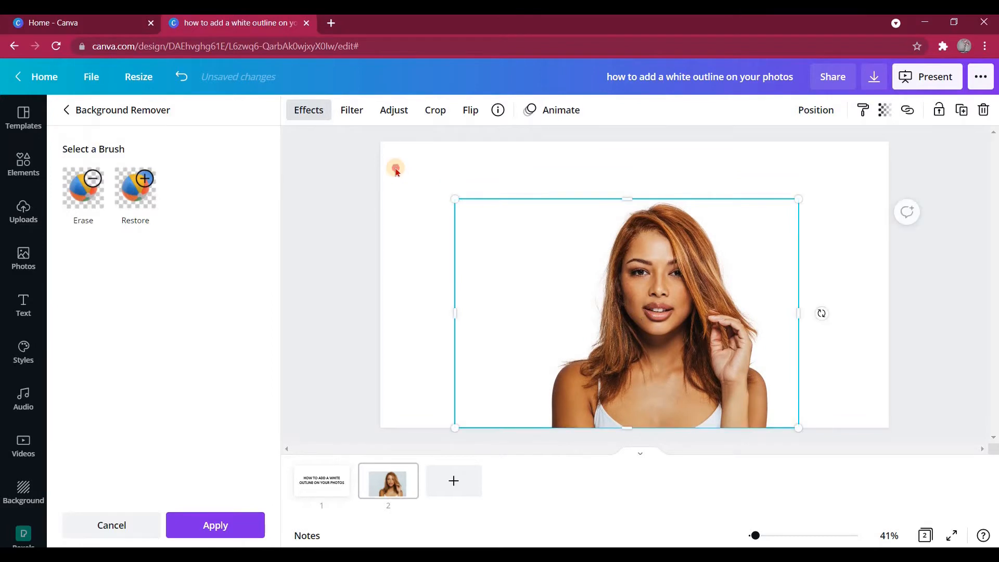
pyautogui.click(395, 172)
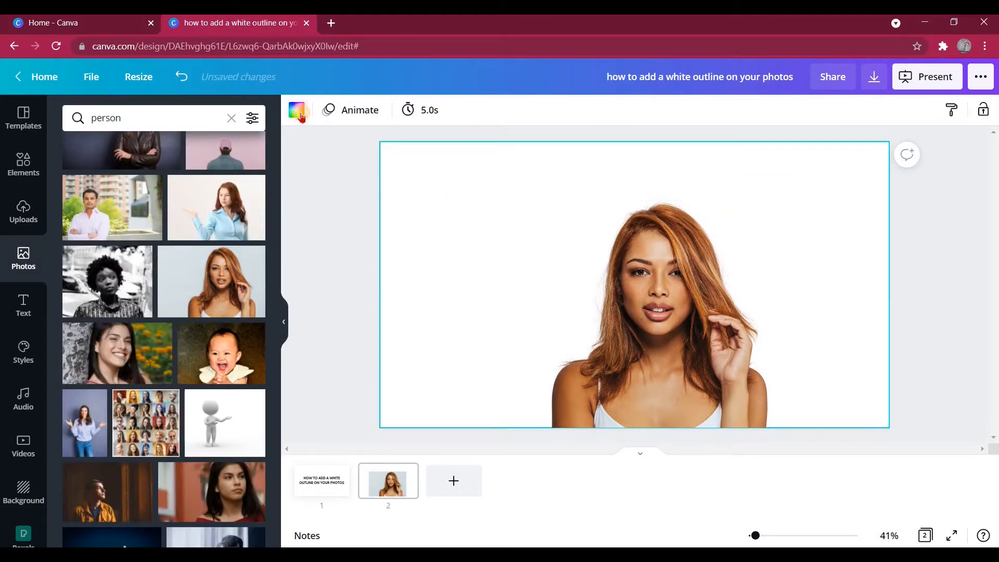
pyautogui.click(298, 111)
pyautogui.click(216, 380)
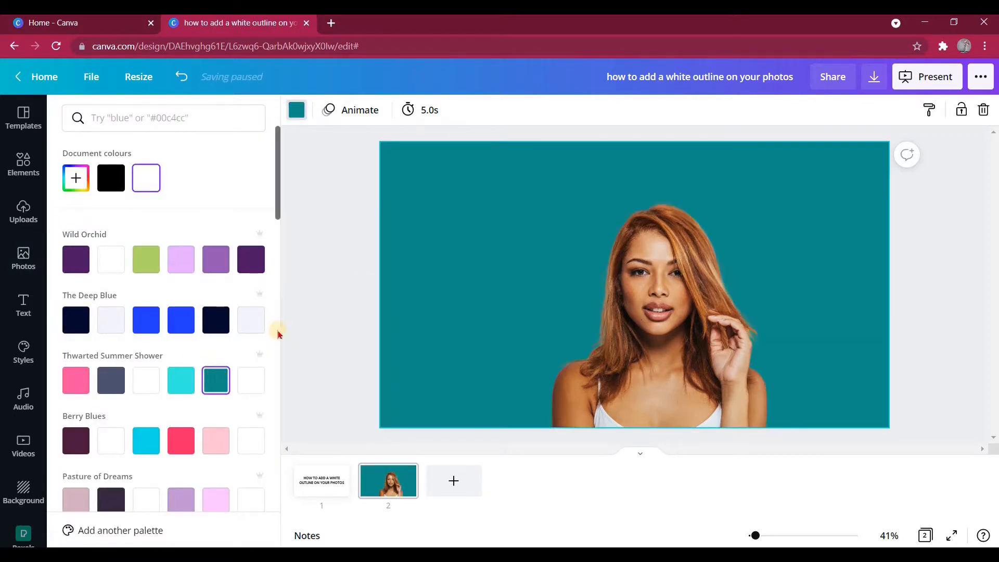
# Apply the Glow shadow effect to the woman's cut-out photo.
pyautogui.click(679, 328)
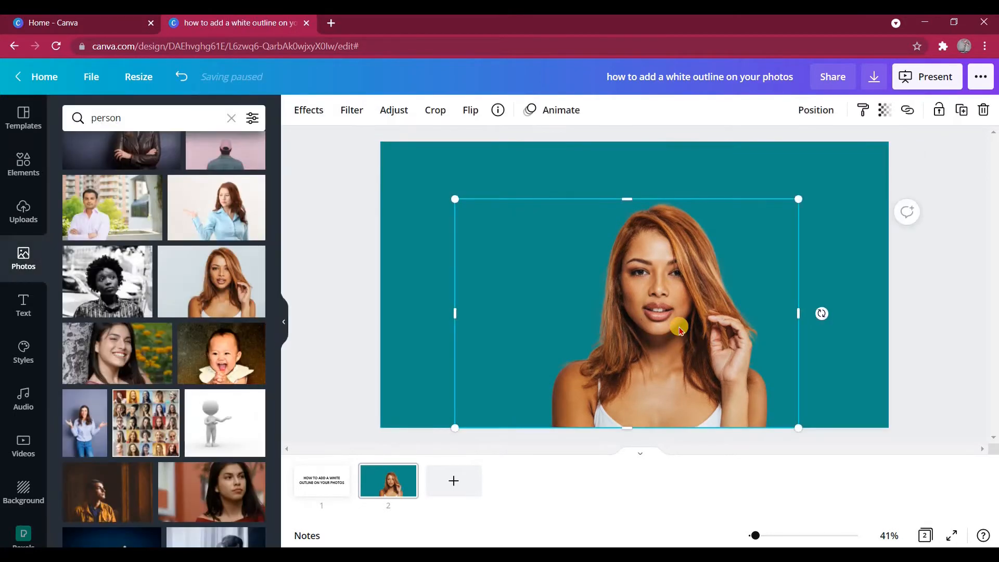
pyautogui.click(315, 111)
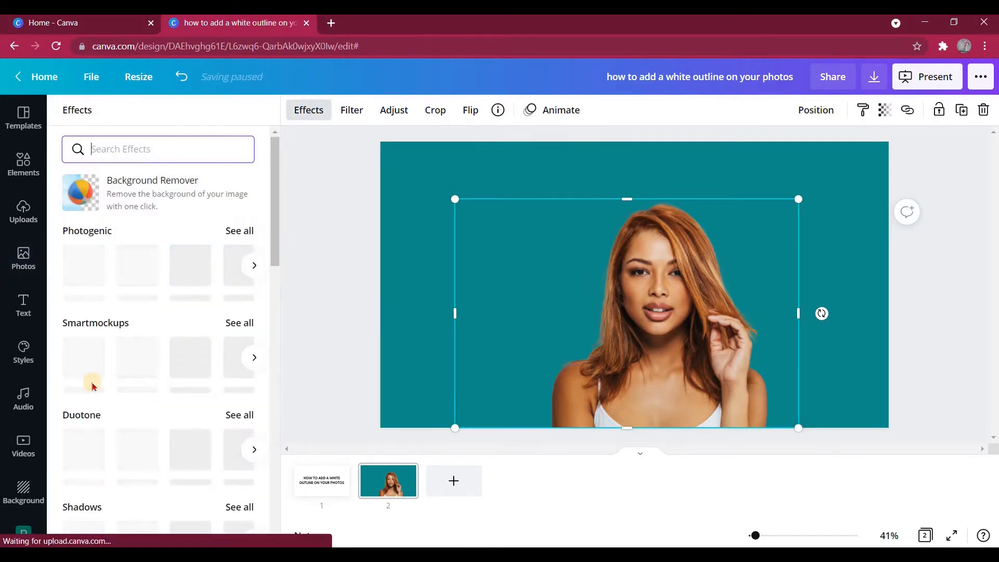
pyautogui.scroll(-1, 81, 440)
pyautogui.click(249, 448)
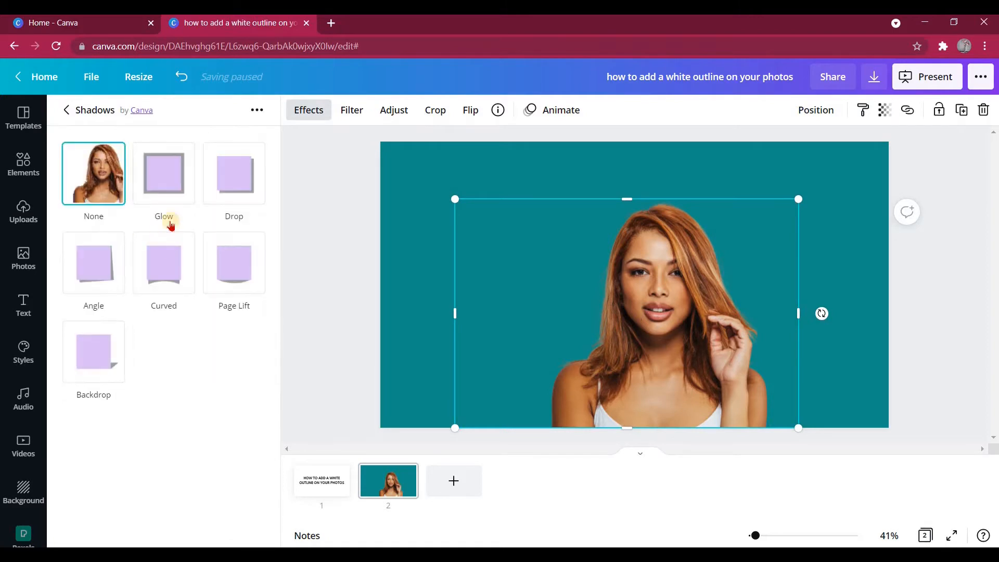
pyautogui.click(163, 177)
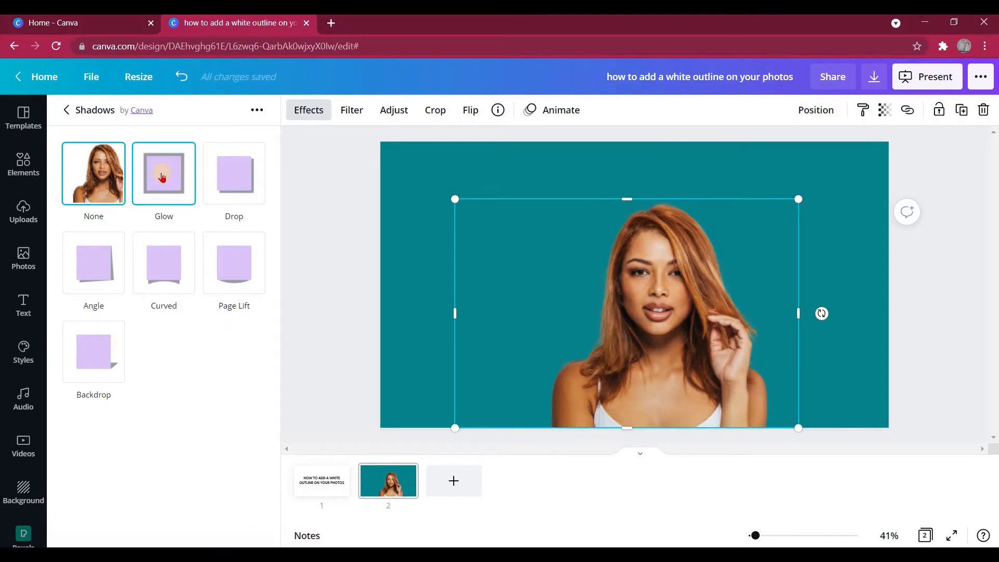
pyautogui.click(162, 177)
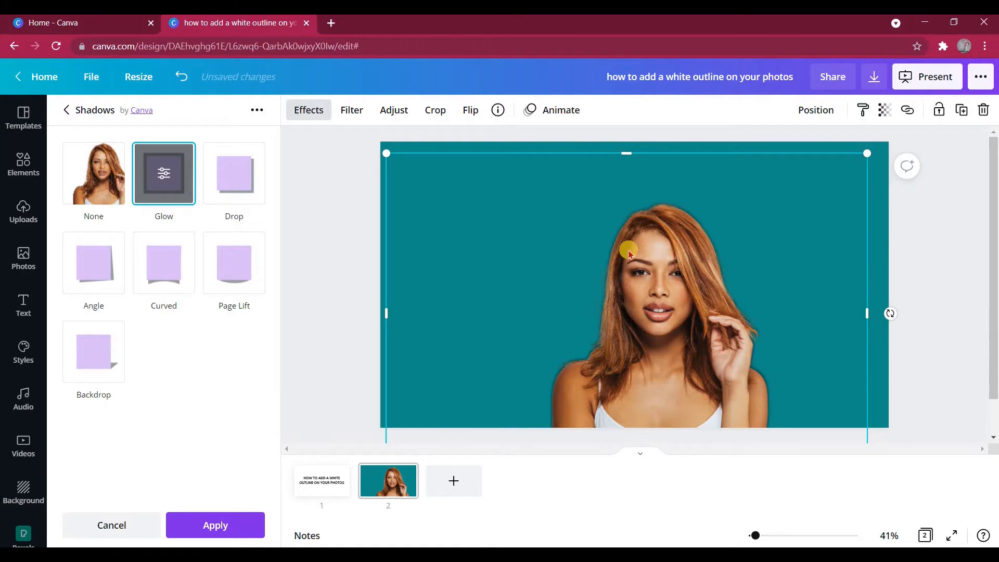
# Set the glow's blur to 0, its transparency to 100 and its size to 15.
pyautogui.click(166, 173)
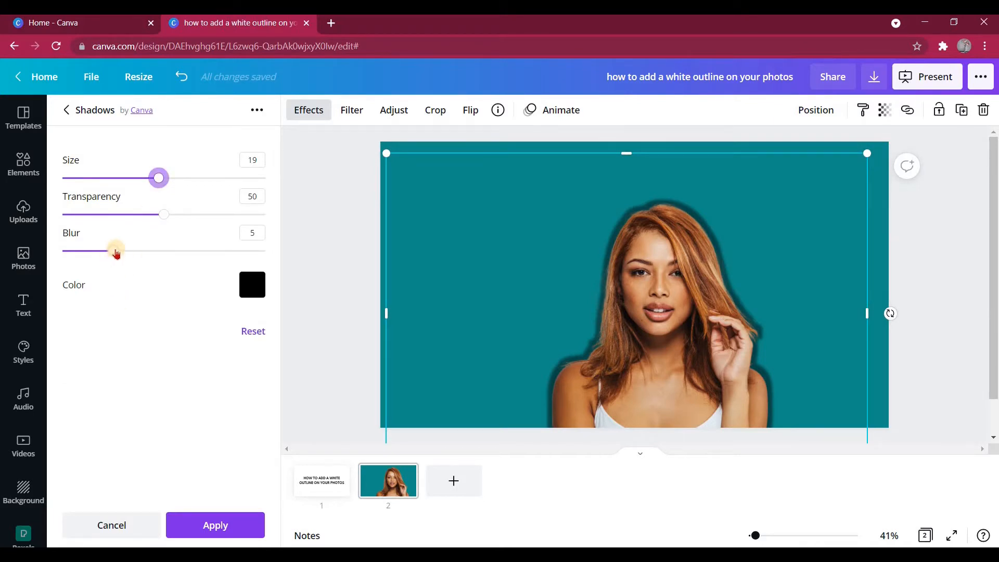
pyautogui.moveTo(116, 251); pyautogui.dragTo(62, 251)
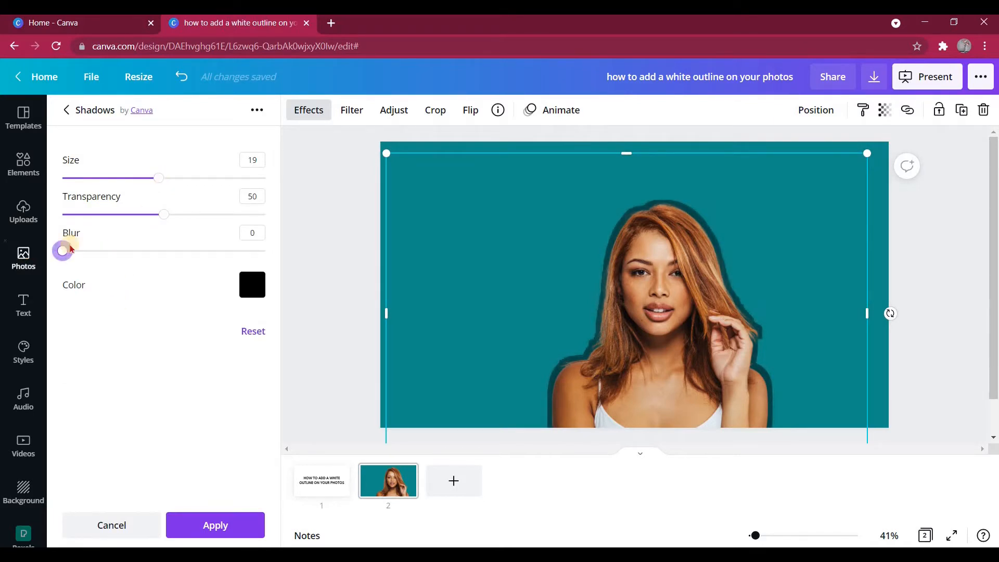
pyautogui.moveTo(163, 218); pyautogui.dragTo(296, 216)
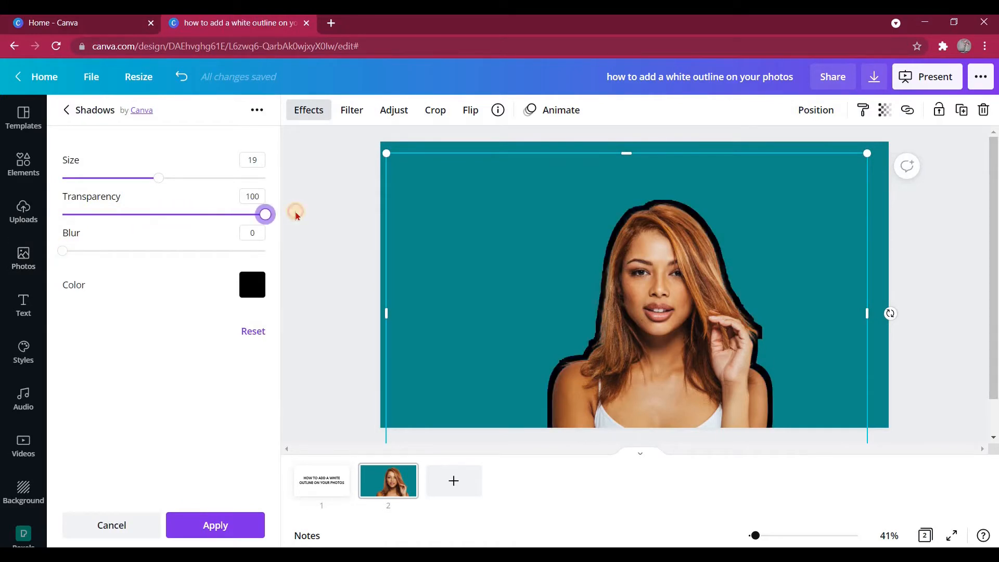
pyautogui.doubleClick(258, 161)
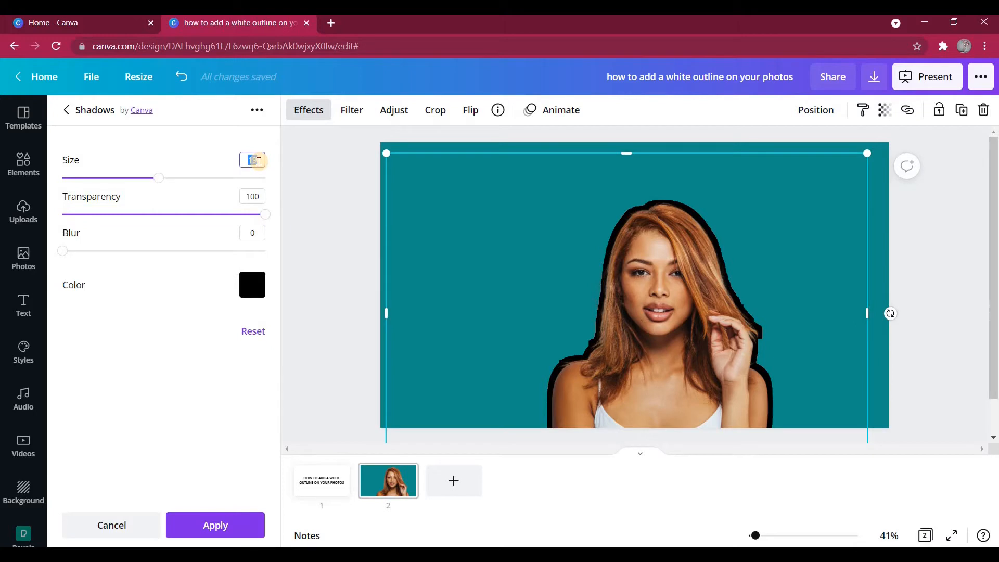
pyautogui.write('15')
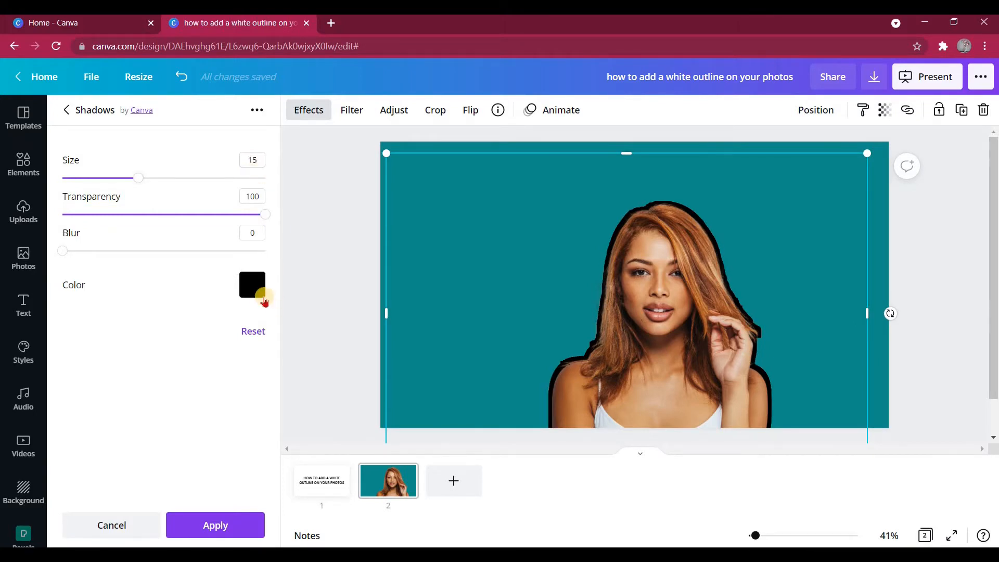
# Change the glow colour to the off-white from The Deep Blue palette and apply the shadow effect.
pyautogui.click(253, 292)
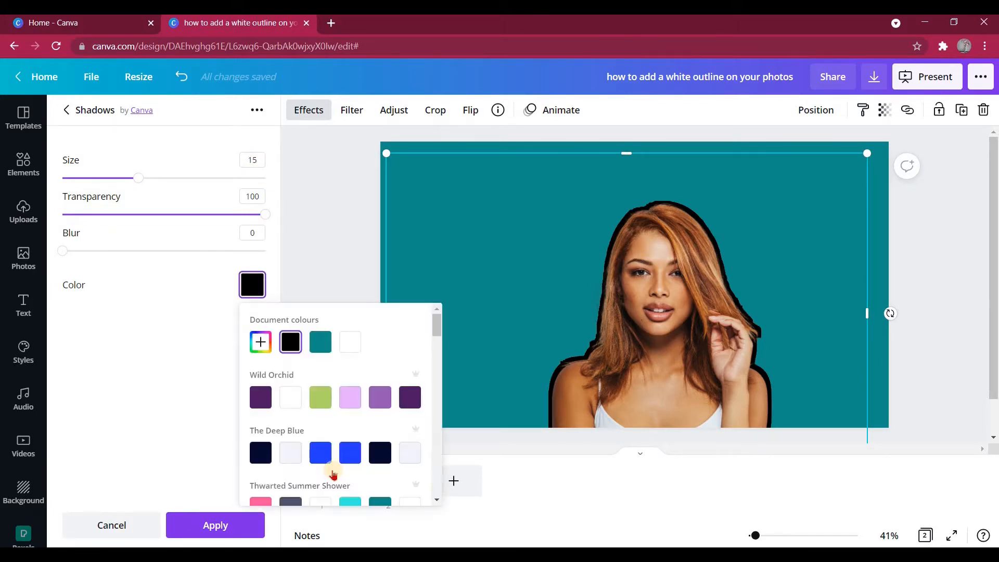
pyautogui.click(409, 456)
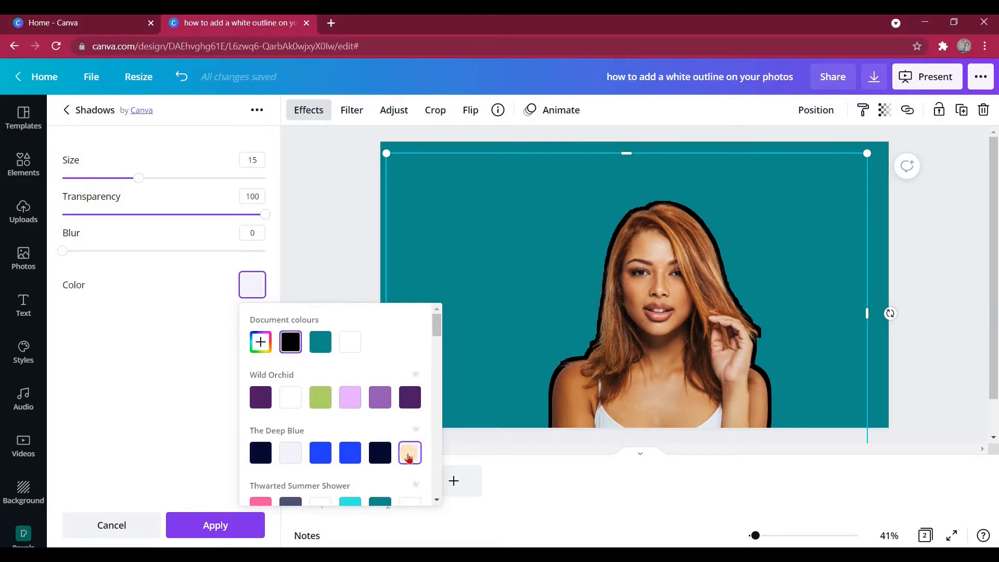
pyautogui.click(208, 526)
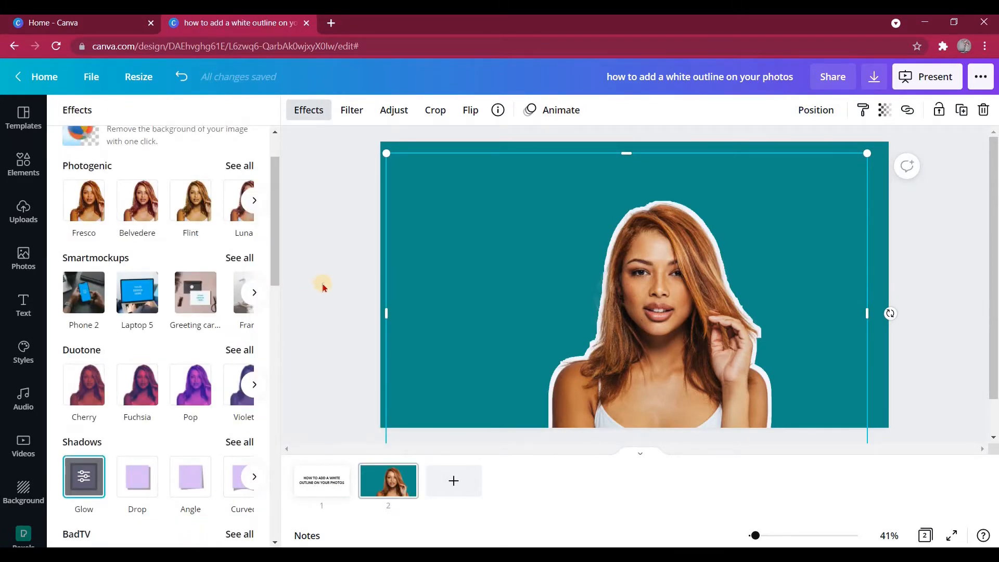
pyautogui.click(340, 280)
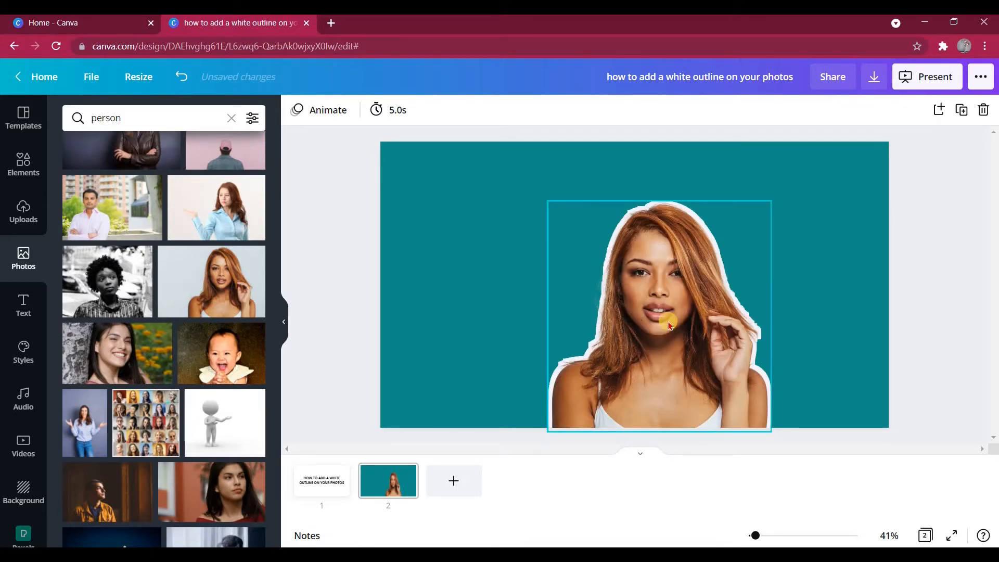
# Add a third page, insert the same photo of the red-haired woman and remove its background.
pyautogui.click(456, 481)
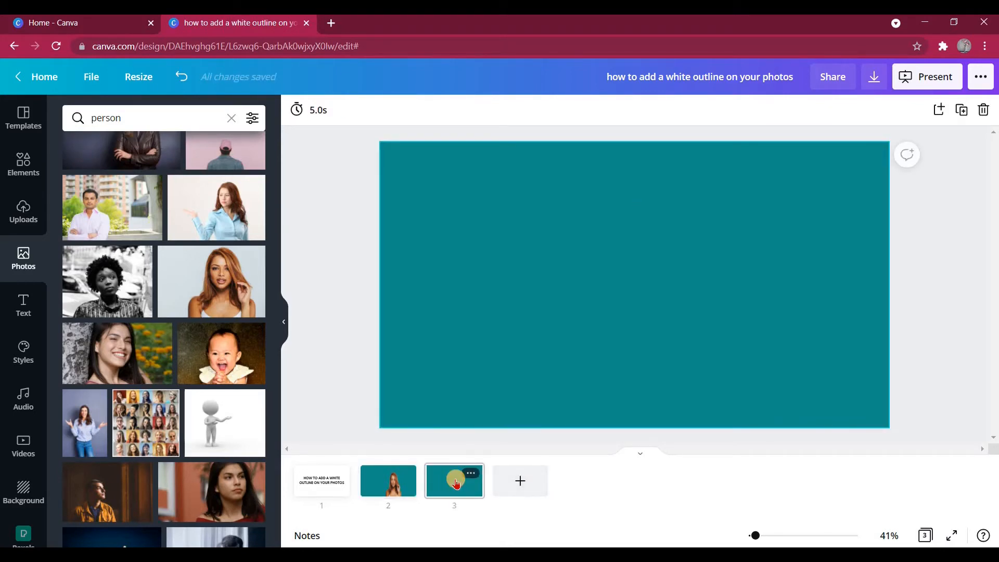
pyautogui.click(515, 276)
pyautogui.click(198, 286)
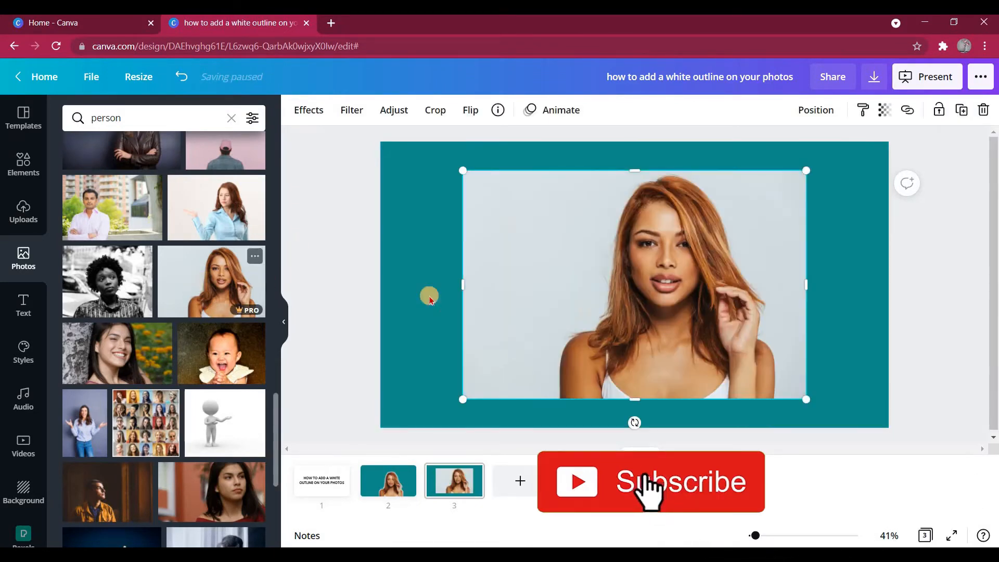
pyautogui.click(308, 112)
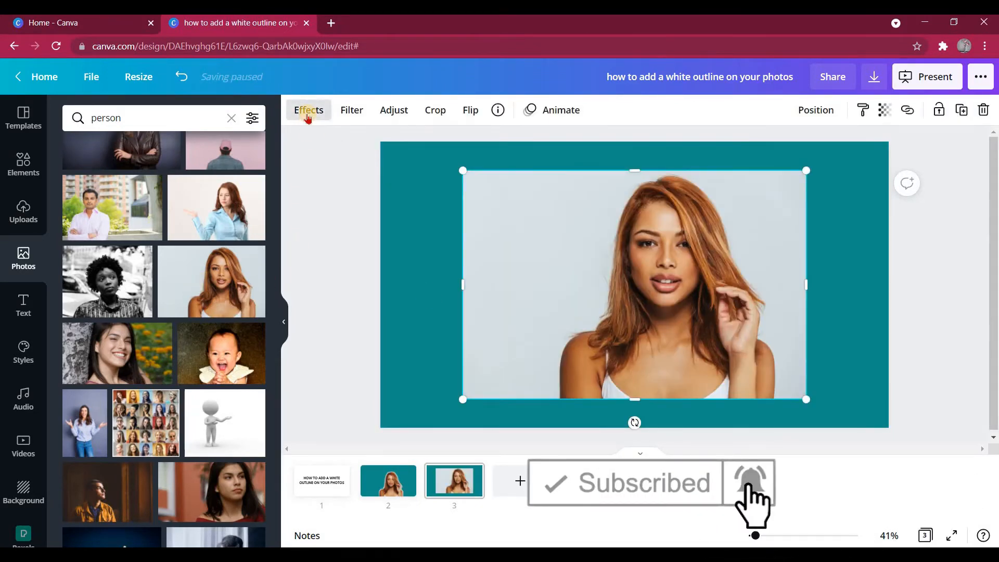
pyautogui.click(152, 191)
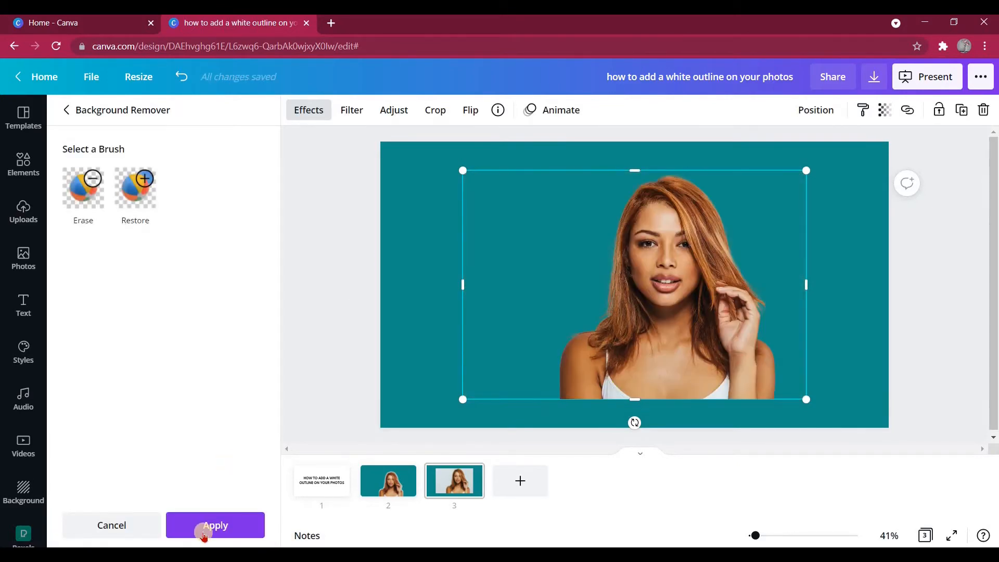
pyautogui.click(203, 533)
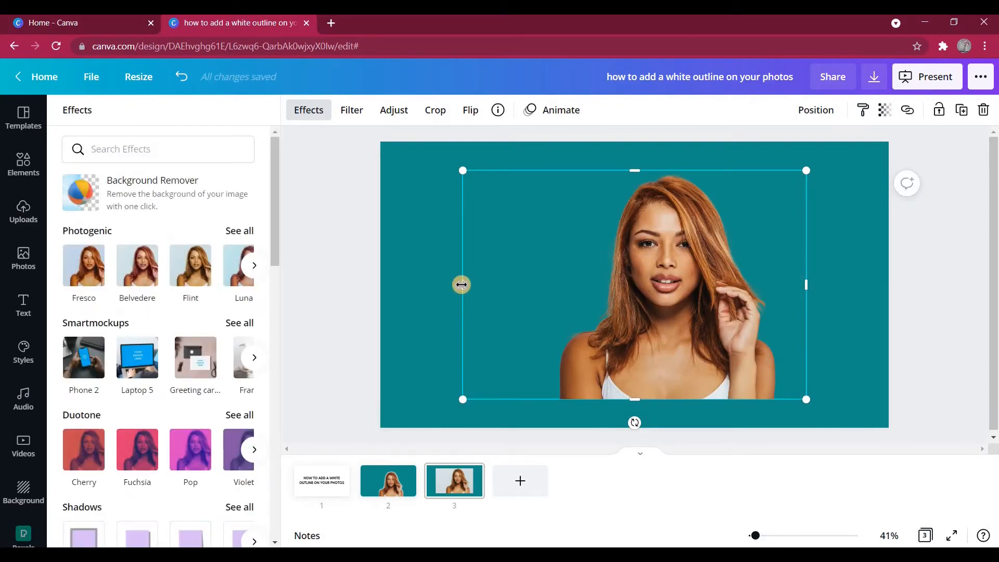
# Crop the empty left side off the cut-out and move it to the left half of the page, against the bottom edge.
pyautogui.moveTo(462, 284); pyautogui.dragTo(613, 323)
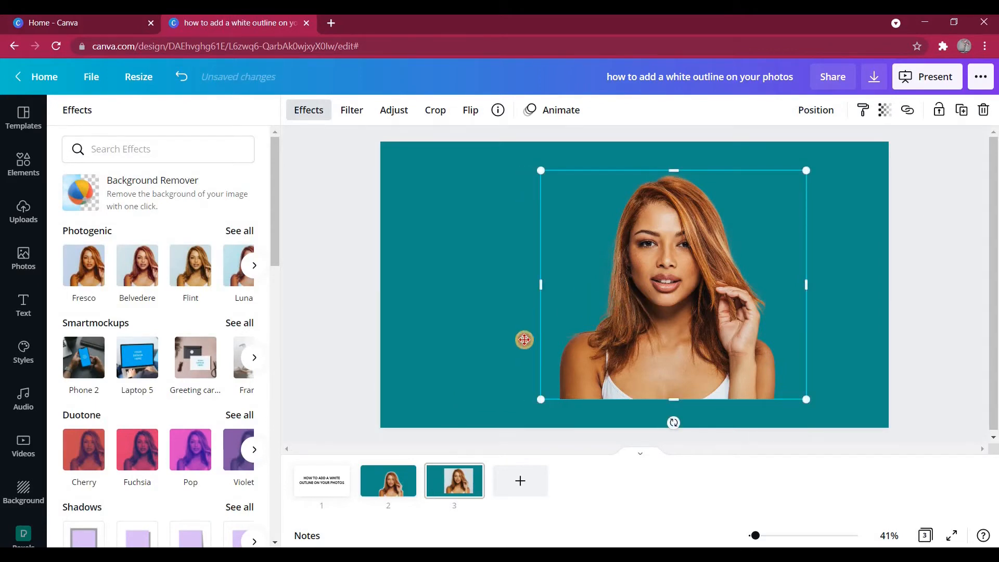
pyautogui.moveTo(525, 340); pyautogui.dragTo(499, 336)
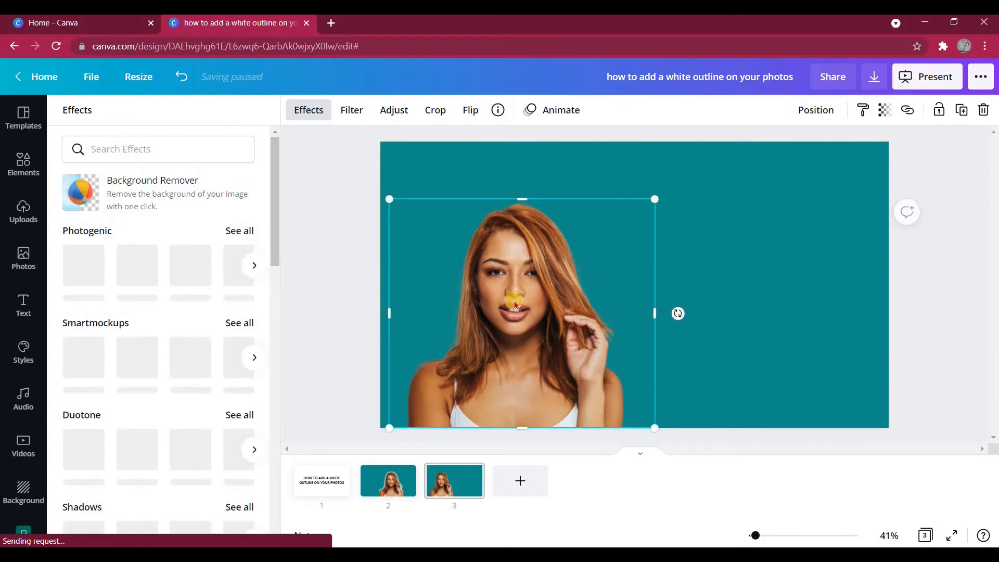
pyautogui.click(921, 332)
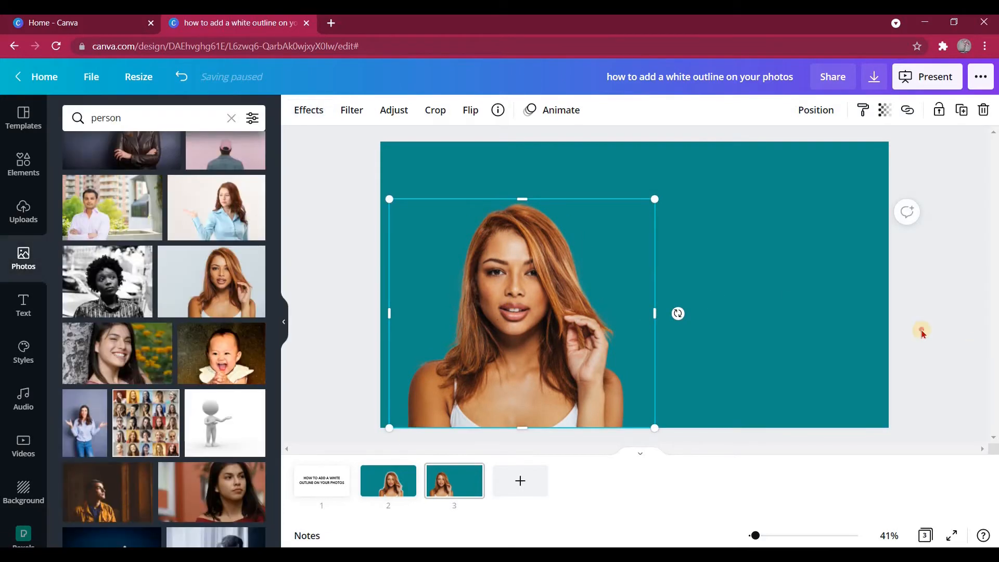
# Duplicate the cut-out and place the copy beside the original on the right half of the page.
pyautogui.click(541, 337)
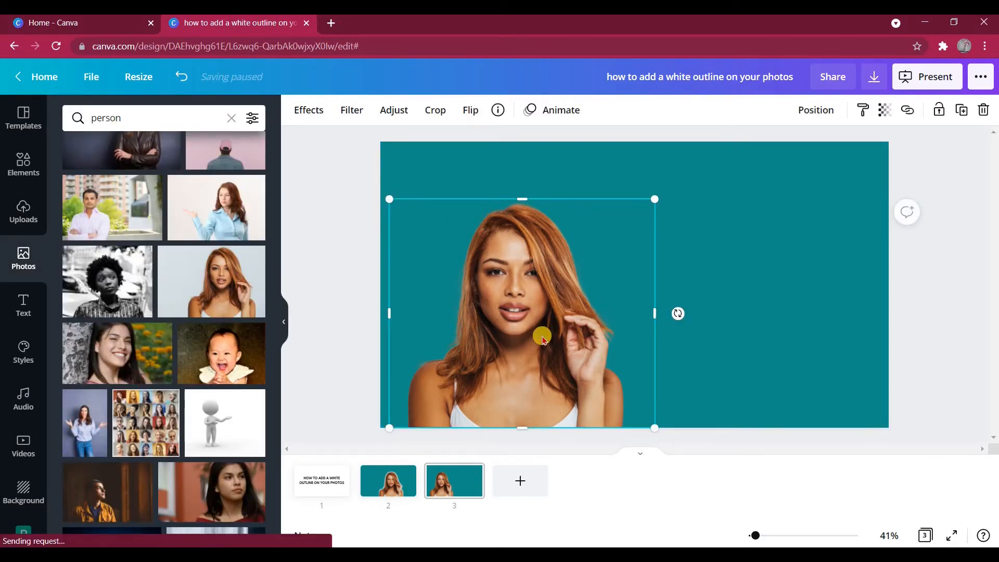
pyautogui.moveTo(541, 338); pyautogui.dragTo(547, 343)
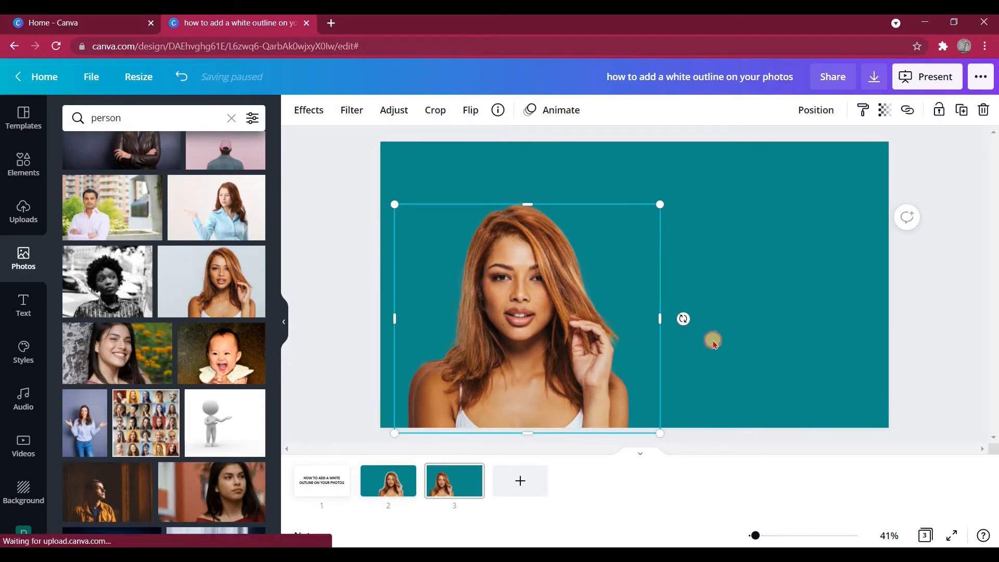
pyautogui.moveTo(713, 341); pyautogui.dragTo(777, 328)
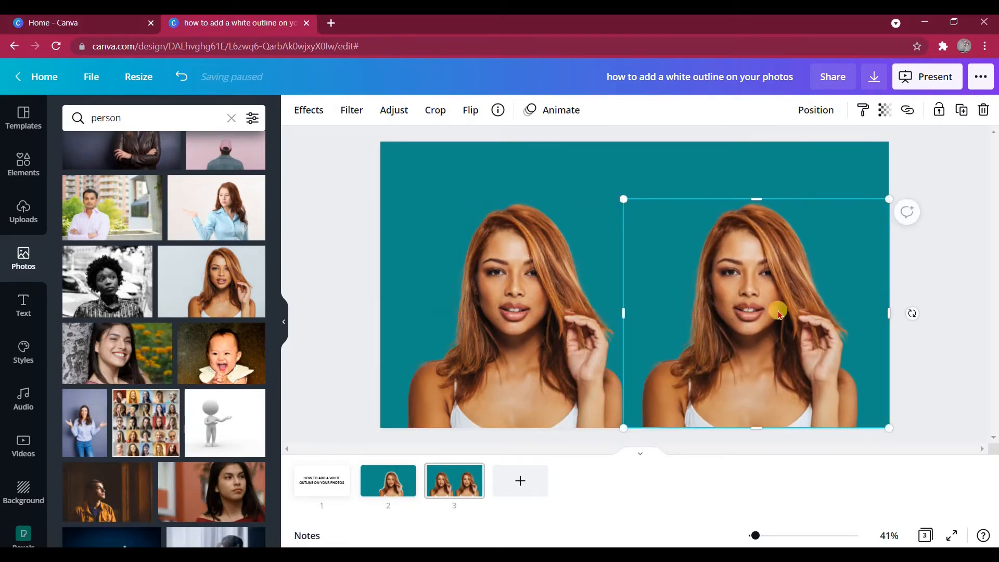
# Give the right-hand copy of the cut-out the Cherry duotone effect and open its colour settings.
pyautogui.click(309, 112)
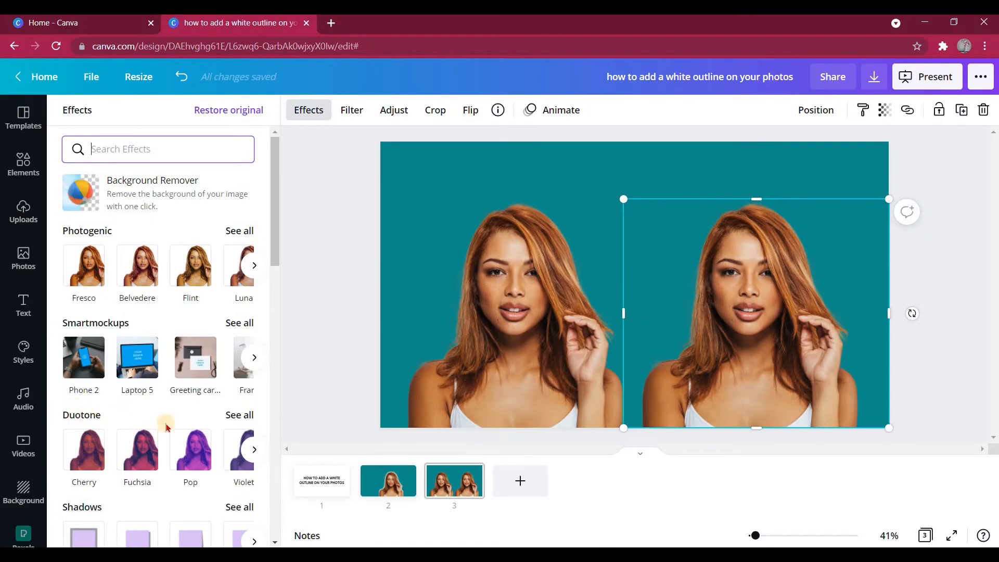
pyautogui.click(241, 417)
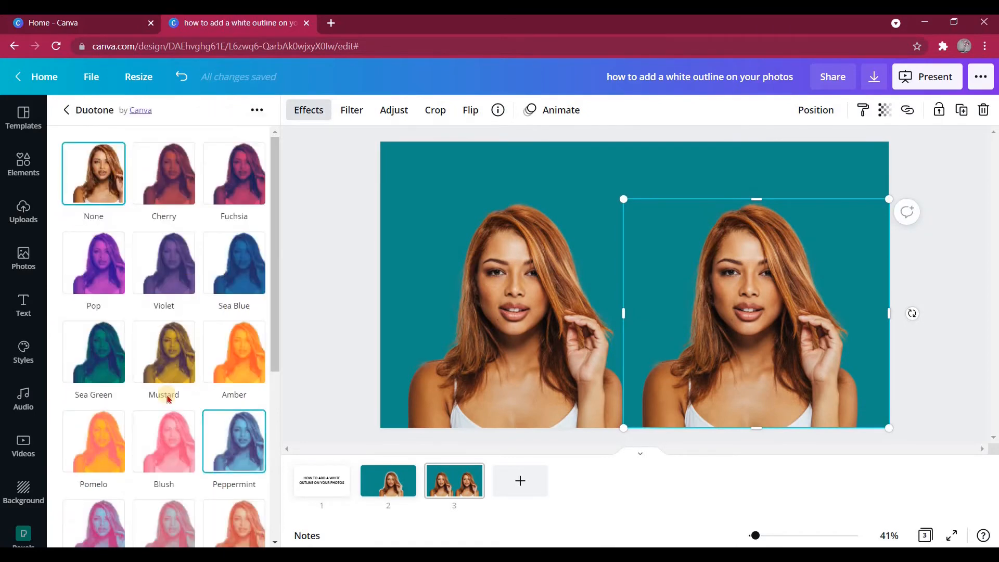
pyautogui.scroll(-5, 153, 441)
pyautogui.scroll(5, 146, 401)
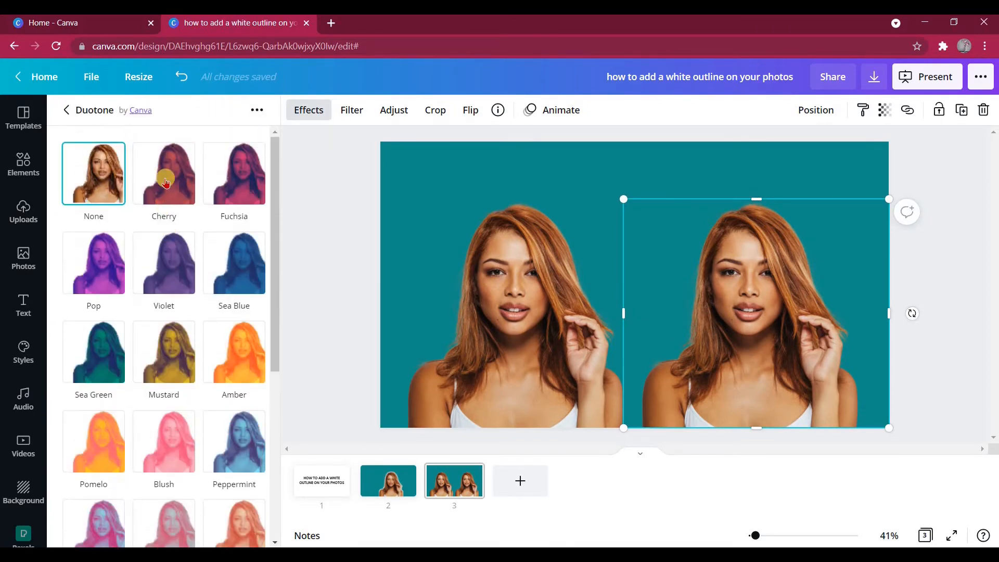
pyautogui.click(166, 182)
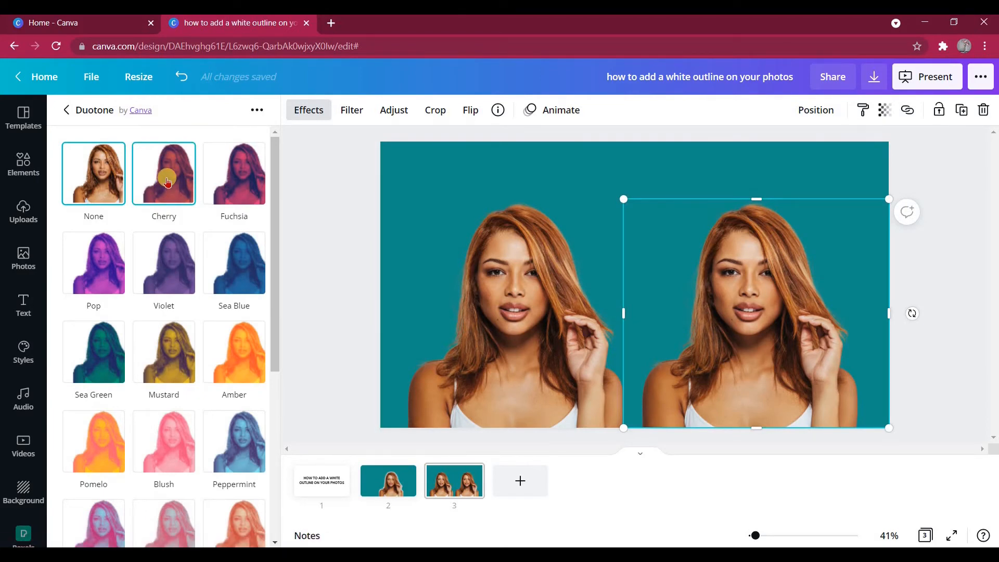
pyautogui.click(168, 181)
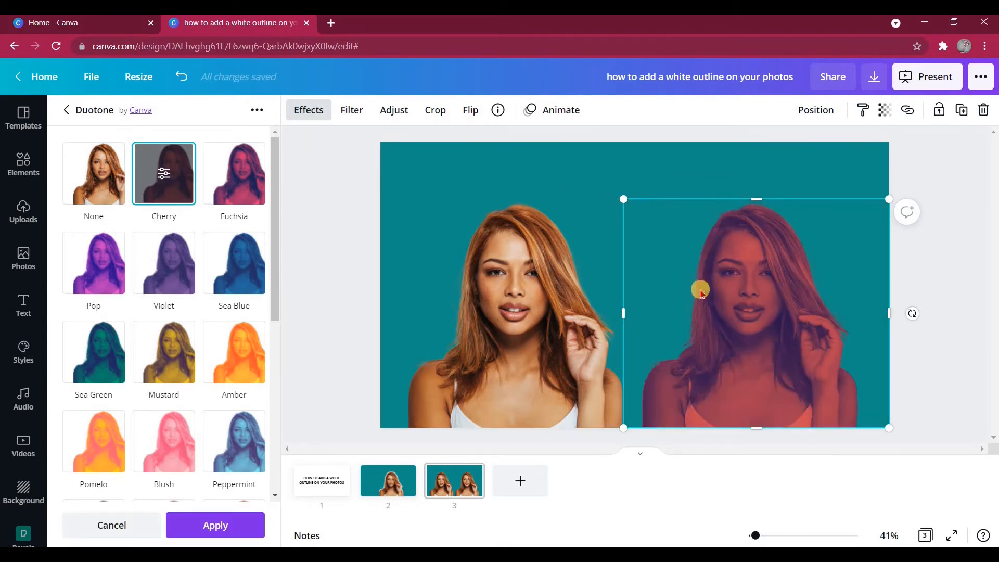
pyautogui.click(165, 177)
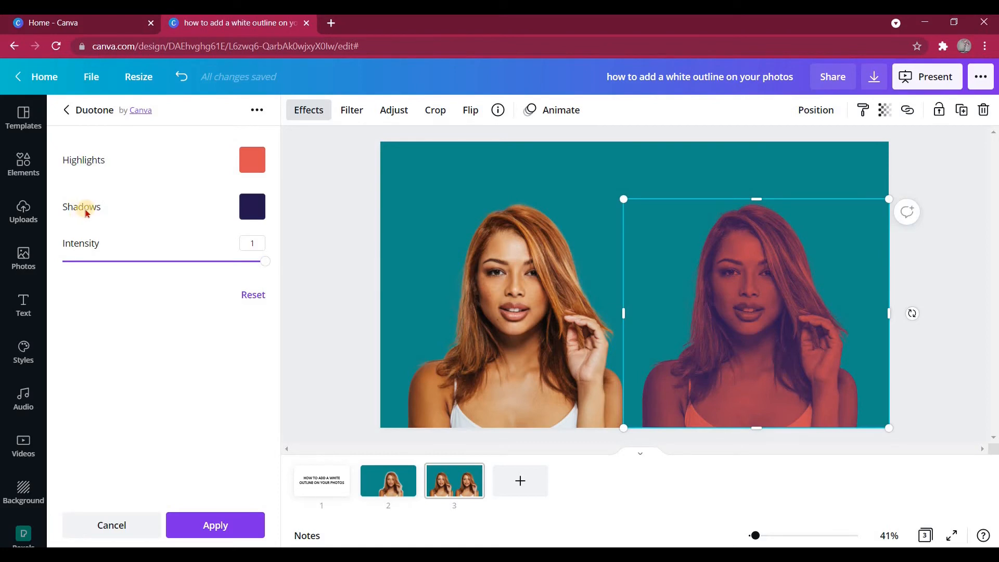
# Set both the duotone highlights and shadows to the off-white from The Deep Blue palette.
pyautogui.click(252, 160)
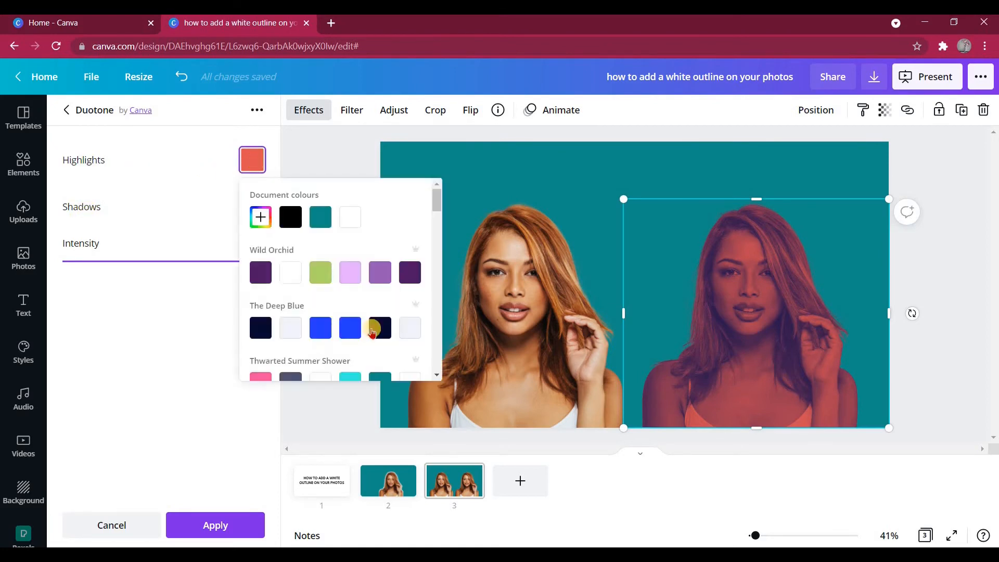
pyautogui.click(409, 327)
pyautogui.click(263, 211)
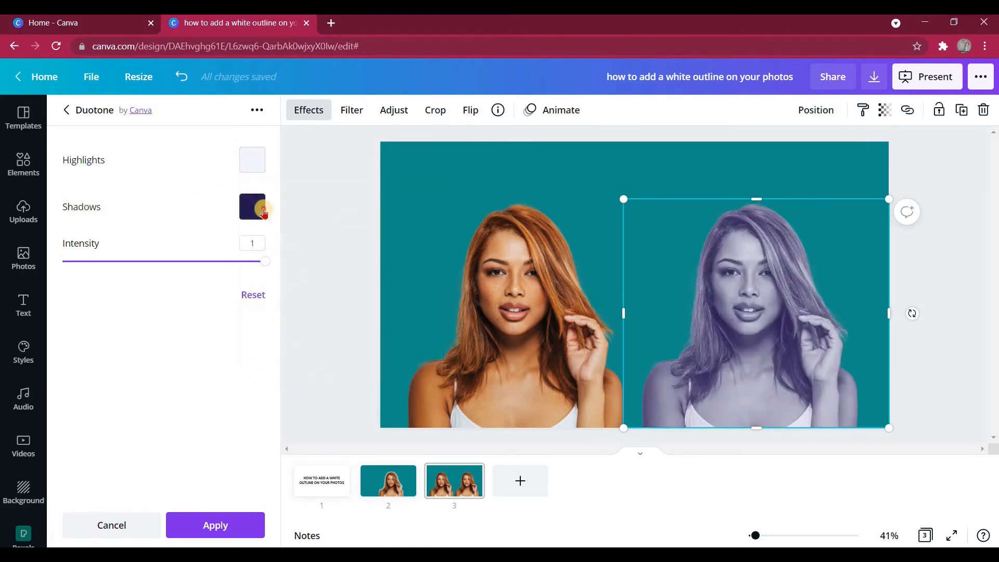
pyautogui.click(409, 376)
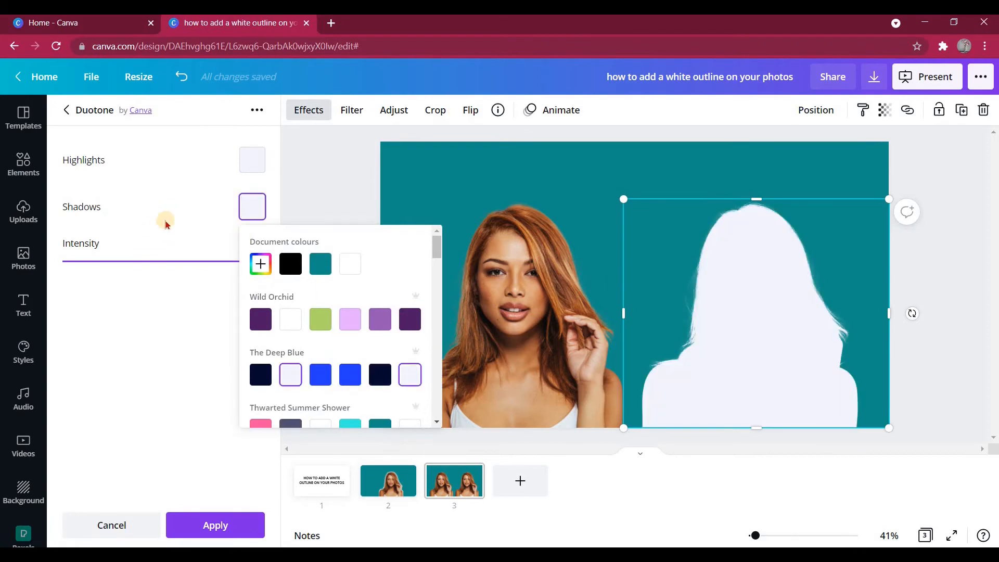
pyautogui.click(178, 268)
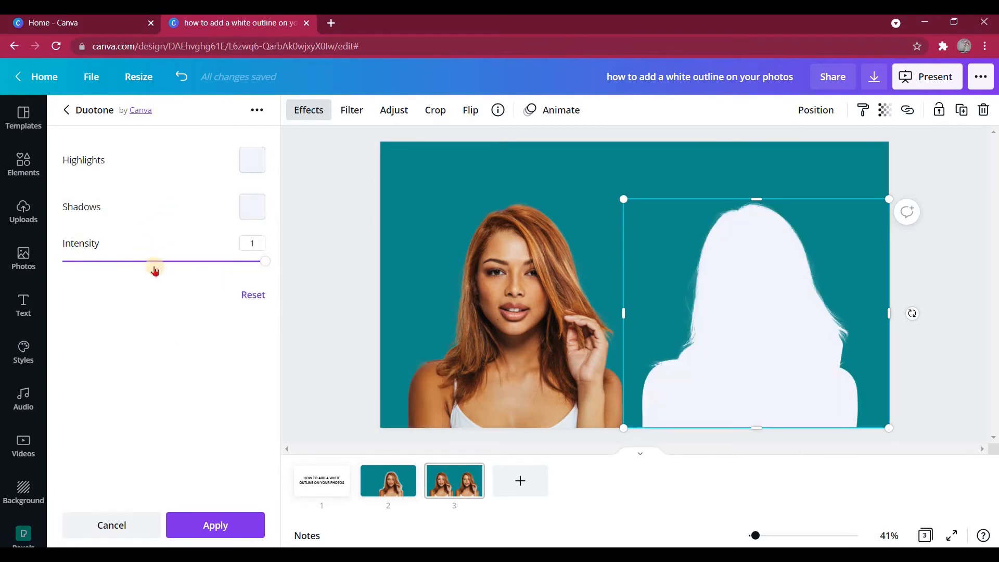
# Move the original cut-out photo over the white silhouette and bring it in front.
pyautogui.click(500, 355)
pyautogui.moveTo(544, 351); pyautogui.dragTo(732, 367)
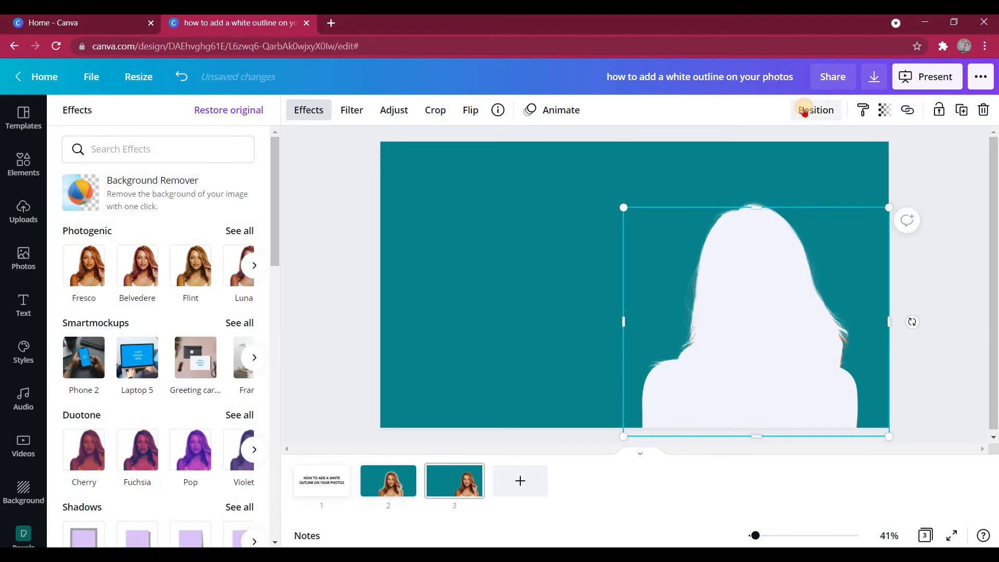
pyautogui.click(817, 110)
pyautogui.click(643, 149)
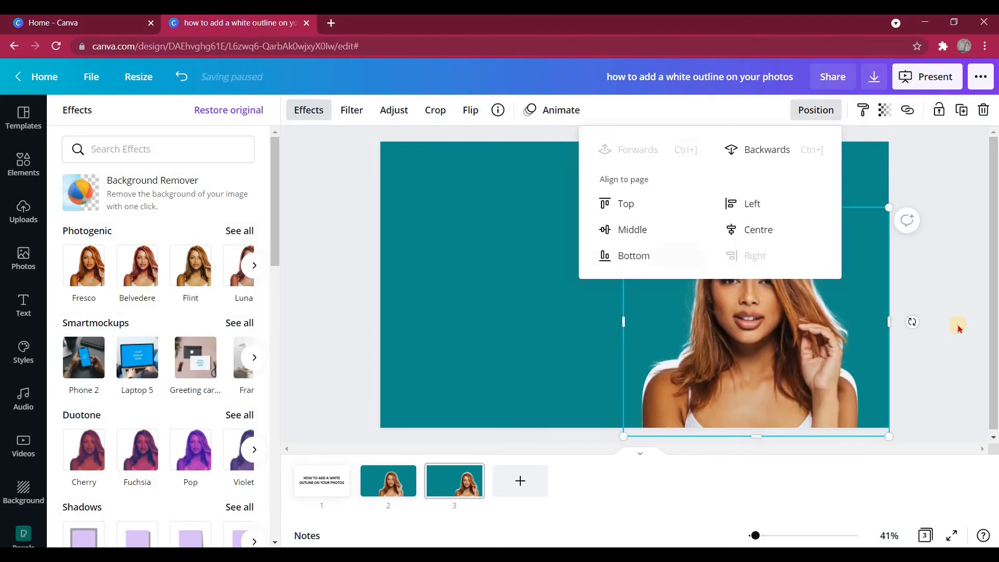
# Nudge the front photo slightly upward over the silhouette.
pyautogui.click(741, 332)
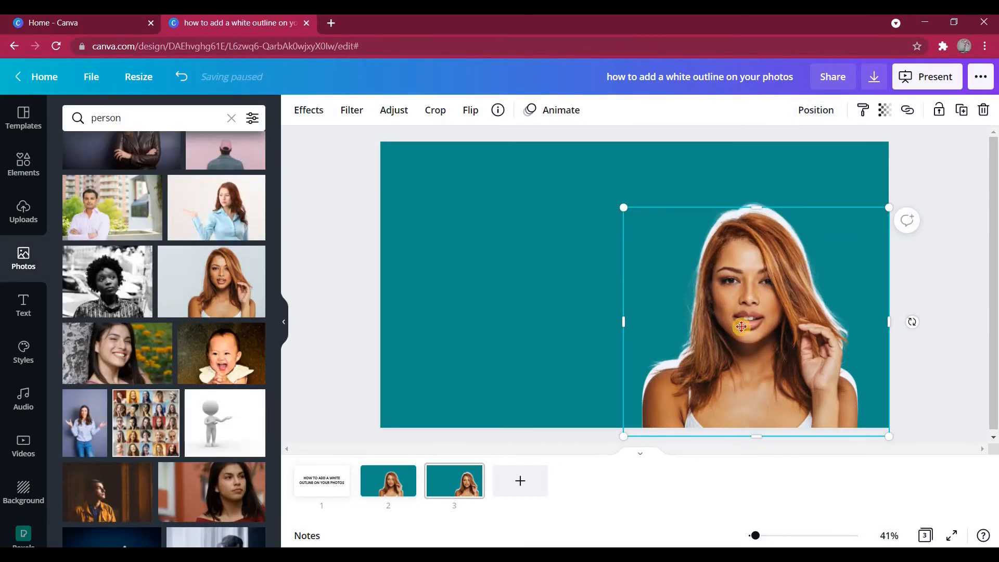
pyautogui.press('Up')
pyautogui.press('Up')
pyautogui.press('Down')
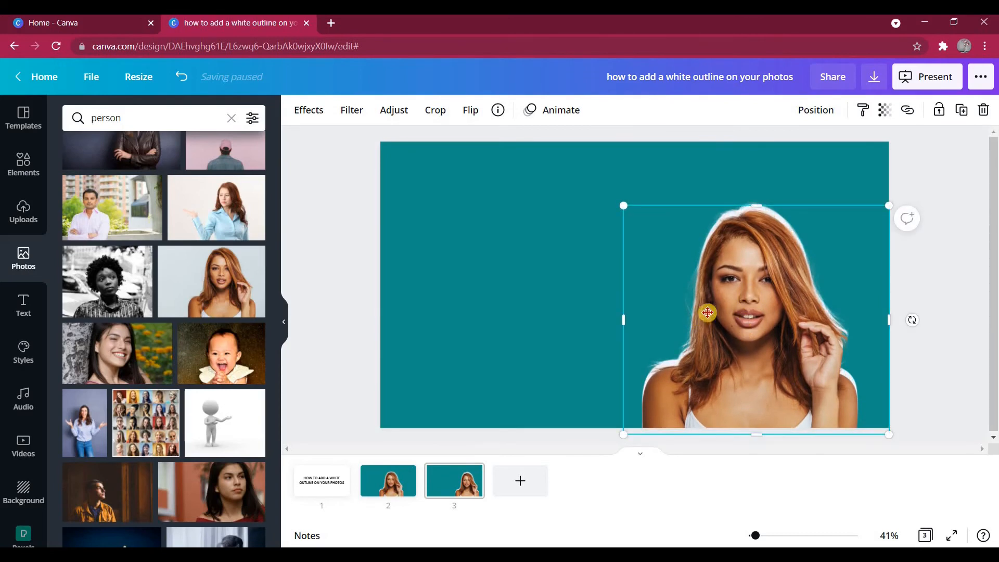
# Shift the photo aside, enlarge the white silhouette to about 1,072 by 926 and move it to the bottom centre of the page.
pyautogui.moveTo(707, 312); pyautogui.dragTo(659, 327)
pyautogui.click(756, 206)
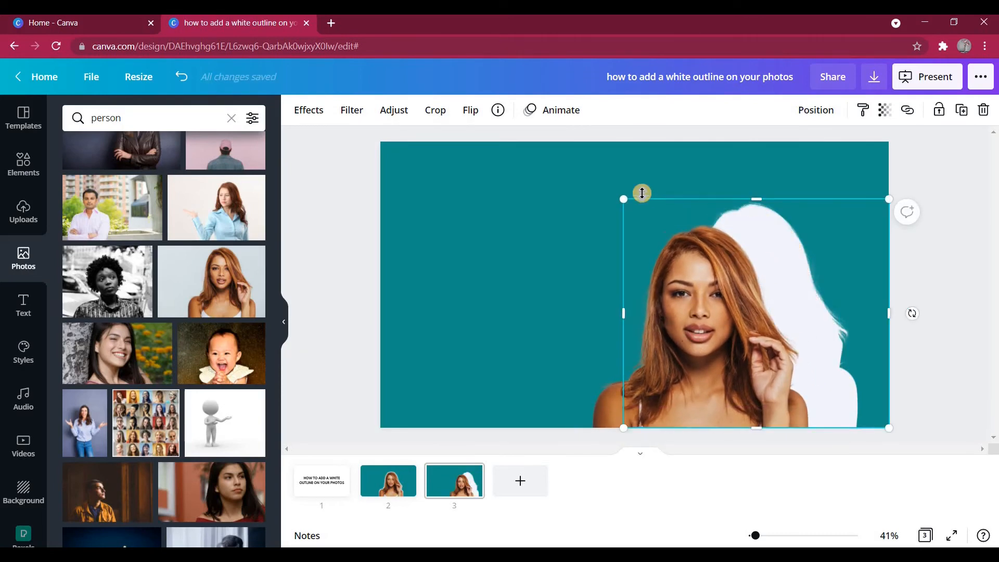
pyautogui.moveTo(621, 199); pyautogui.dragTo(600, 188)
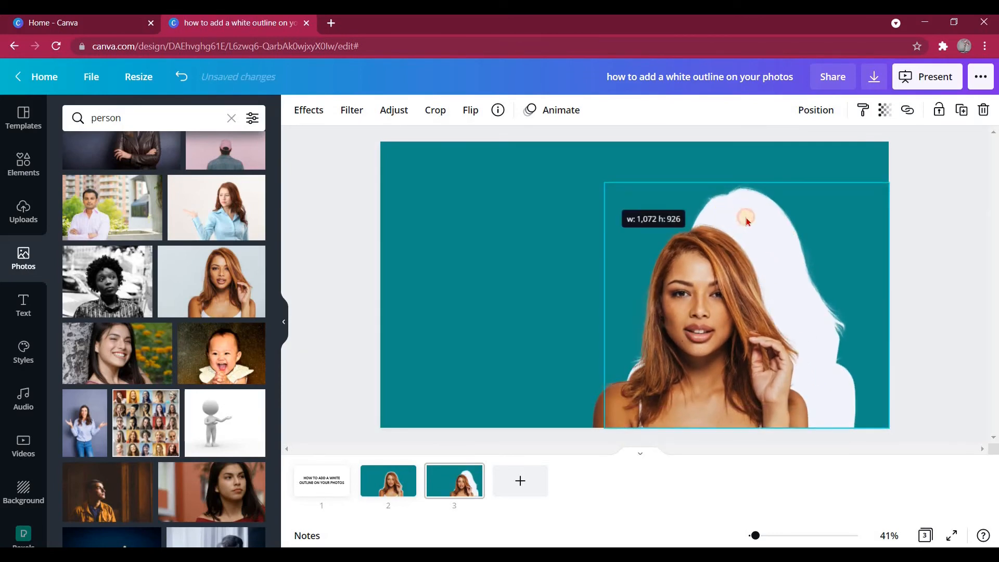
pyautogui.moveTo(747, 216); pyautogui.dragTo(636, 232)
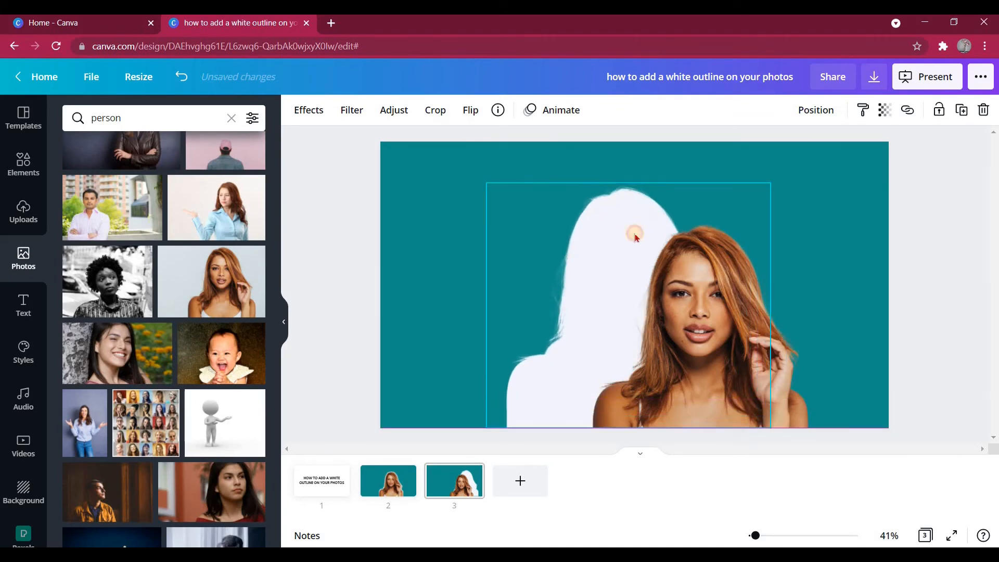
# Place the colour photo over the enlarged silhouette, centred and against the page's bottom edge.
pyautogui.click(618, 327)
pyautogui.moveTo(619, 327); pyautogui.dragTo(621, 321)
pyautogui.click(396, 279)
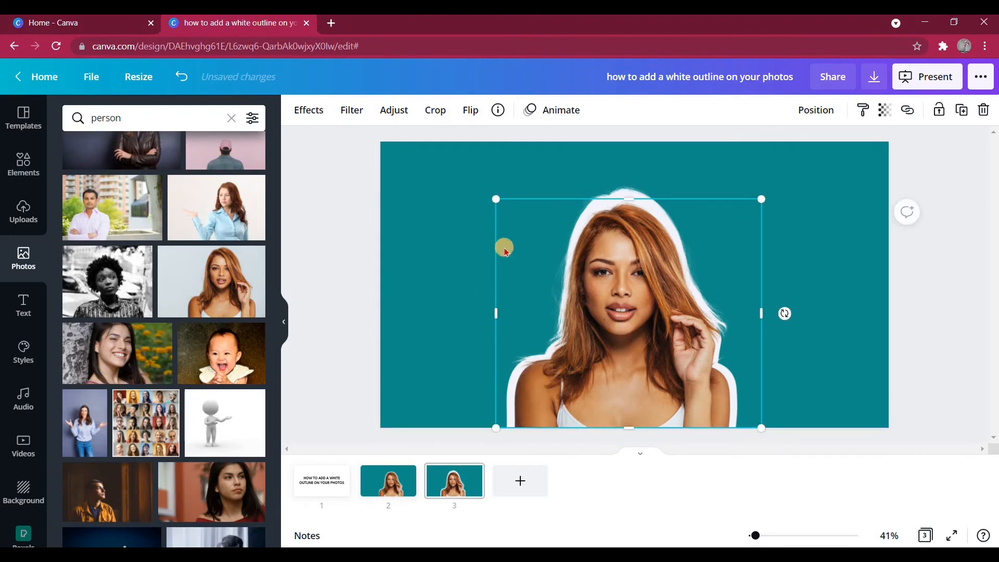
# Shrink the white silhouette slightly for a thinner outline and recentre the colour photo over it.
pyautogui.click(620, 191)
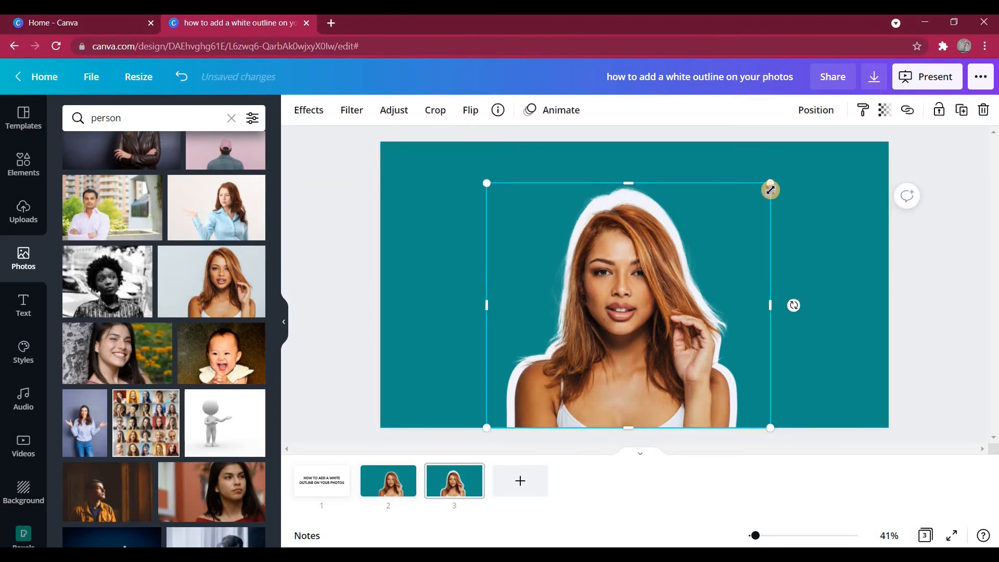
pyautogui.moveTo(771, 189); pyautogui.dragTo(762, 199)
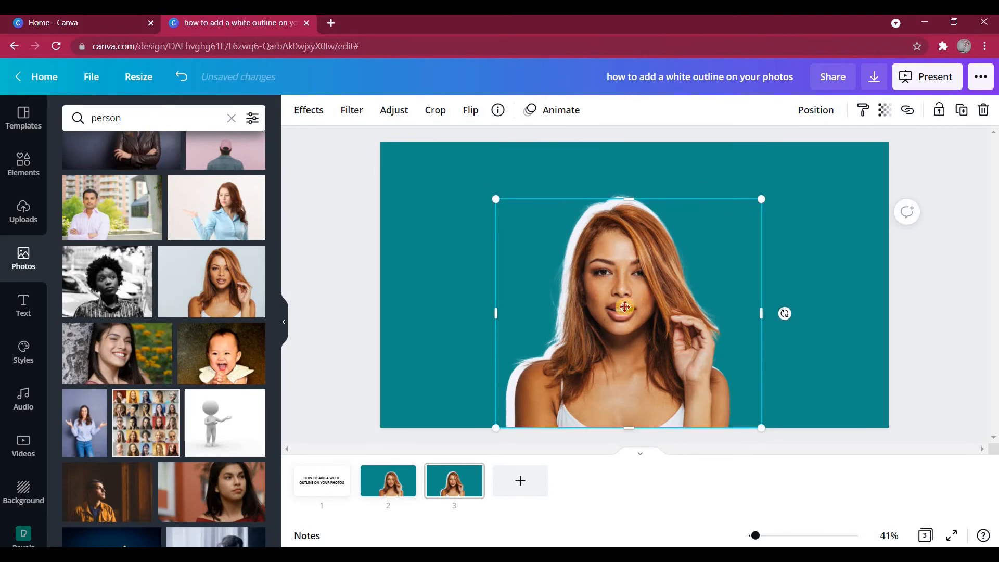
pyautogui.moveTo(625, 307); pyautogui.dragTo(629, 304)
pyautogui.click(445, 277)
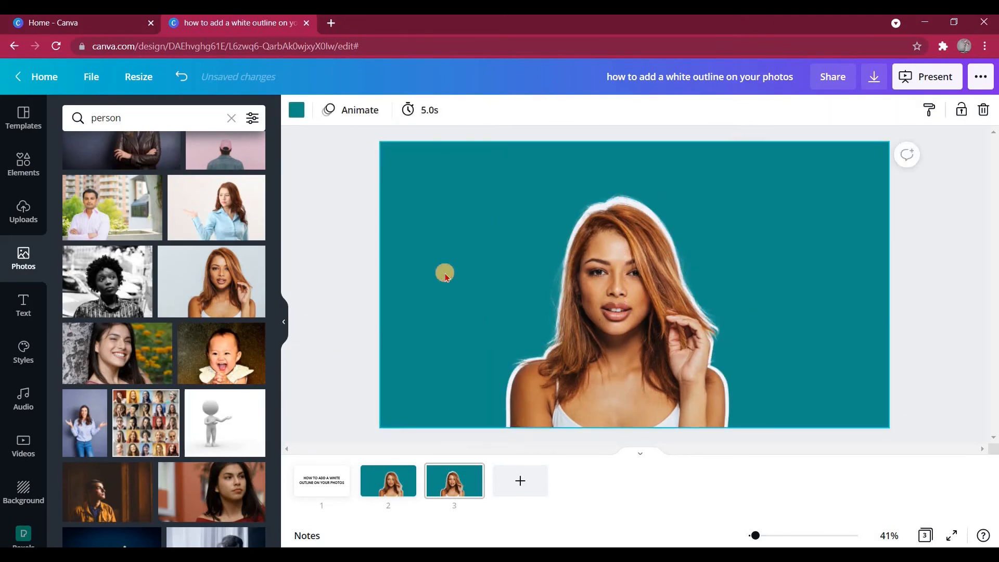
pyautogui.click(608, 323)
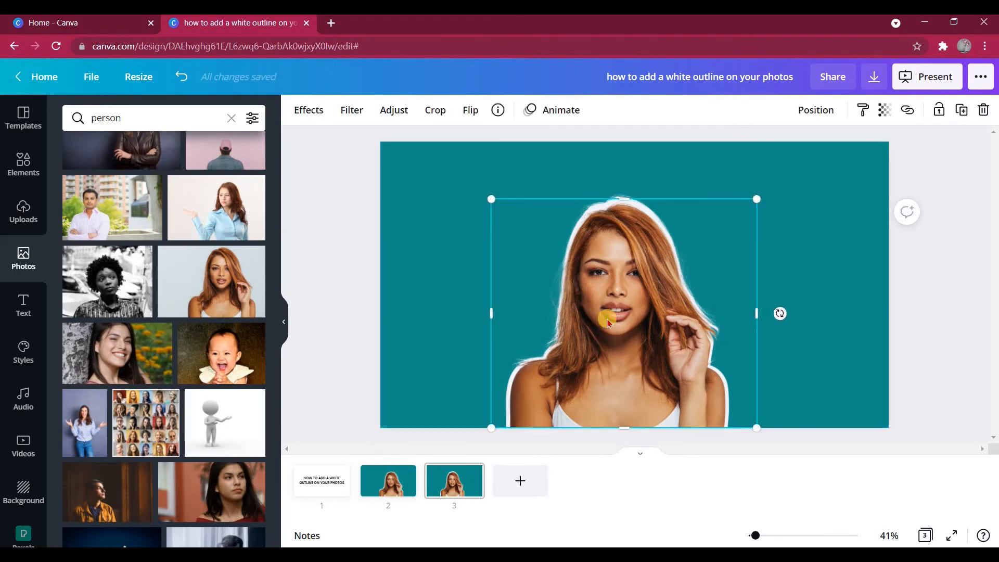
pyautogui.click(452, 259)
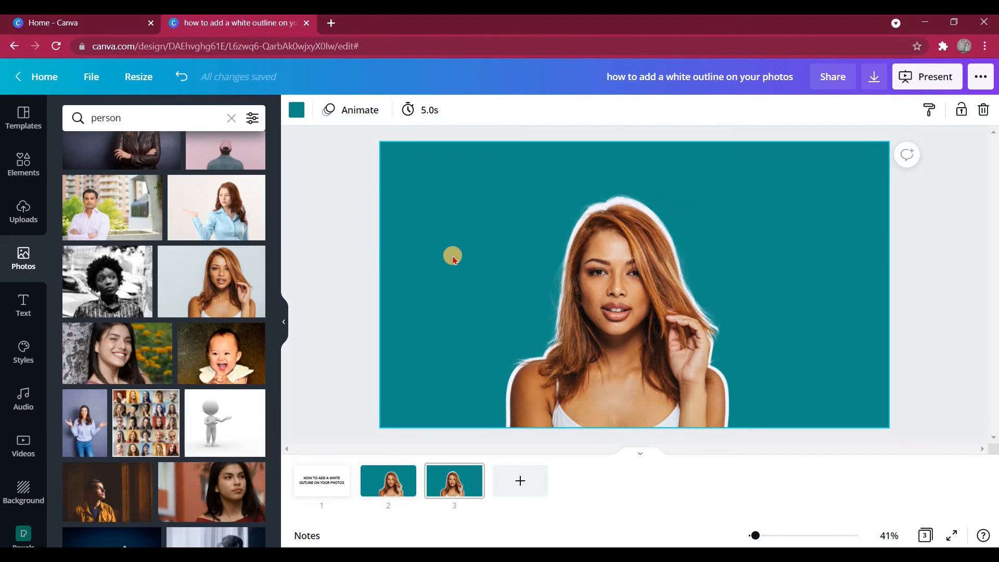